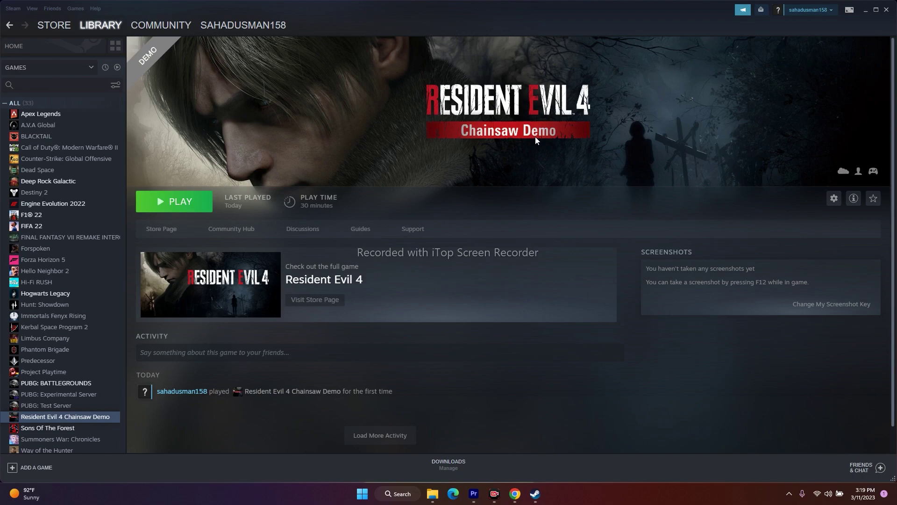
left_click(867, 12)
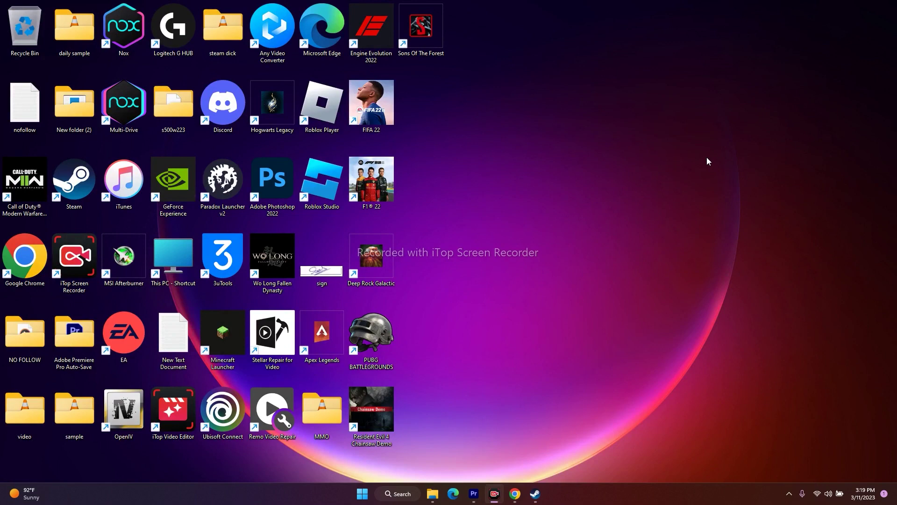
left_click(533, 494)
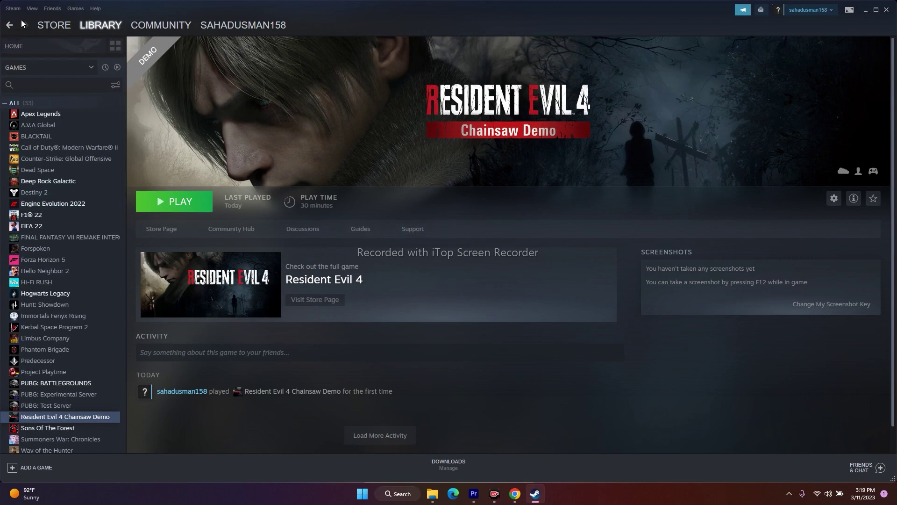
left_click(14, 9)
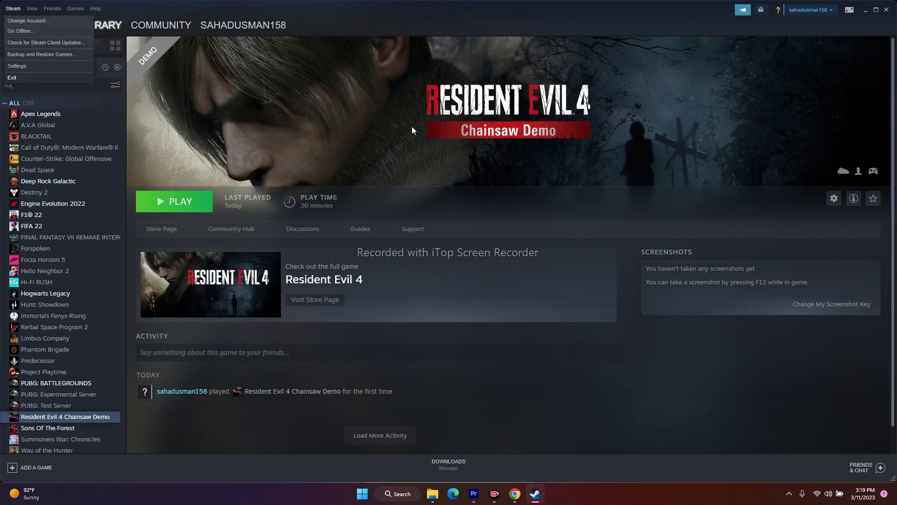
left_click(865, 10)
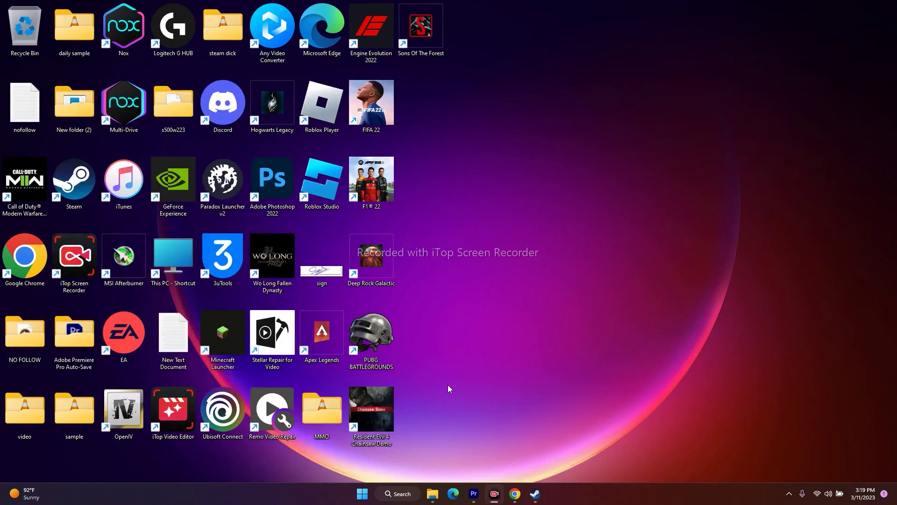
left_click(363, 493)
left_click(652, 388)
left_click(539, 499)
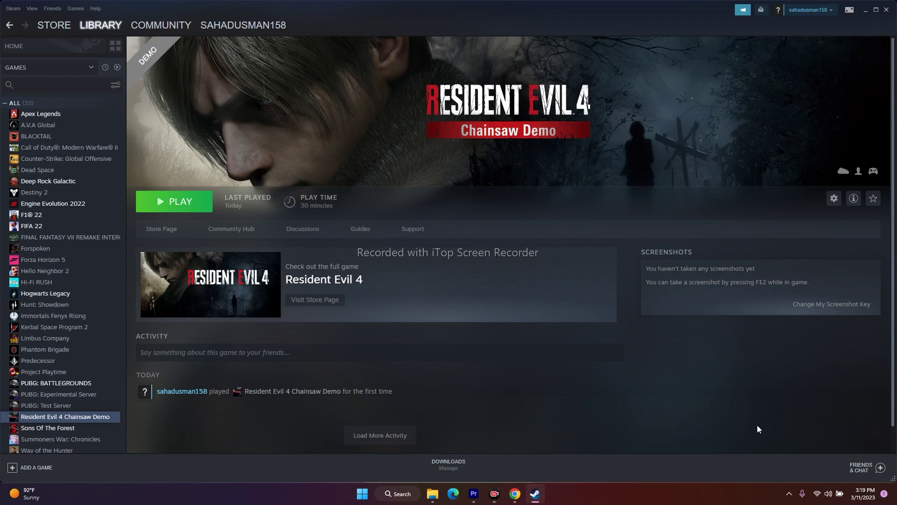
- Open the Windows Sound settings, check the output volume's mute state, and set the input volume to 100
left_click(828, 493)
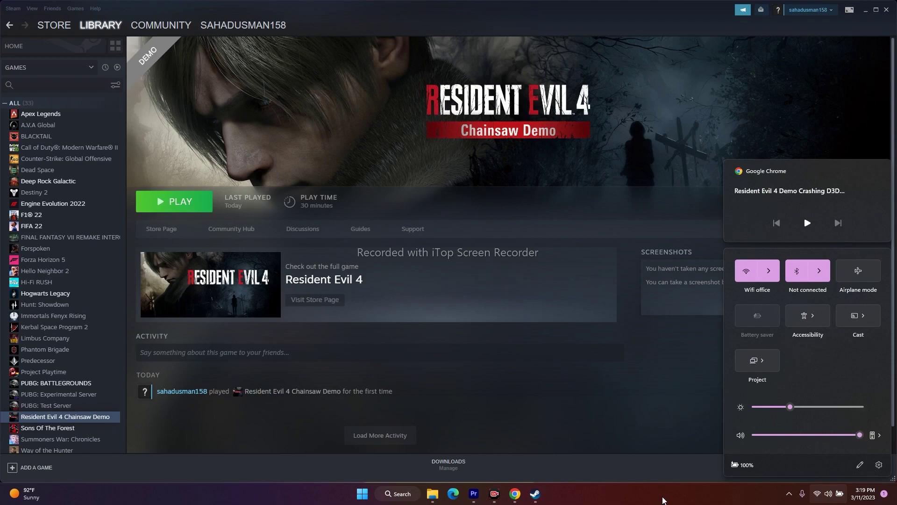
left_click(879, 464)
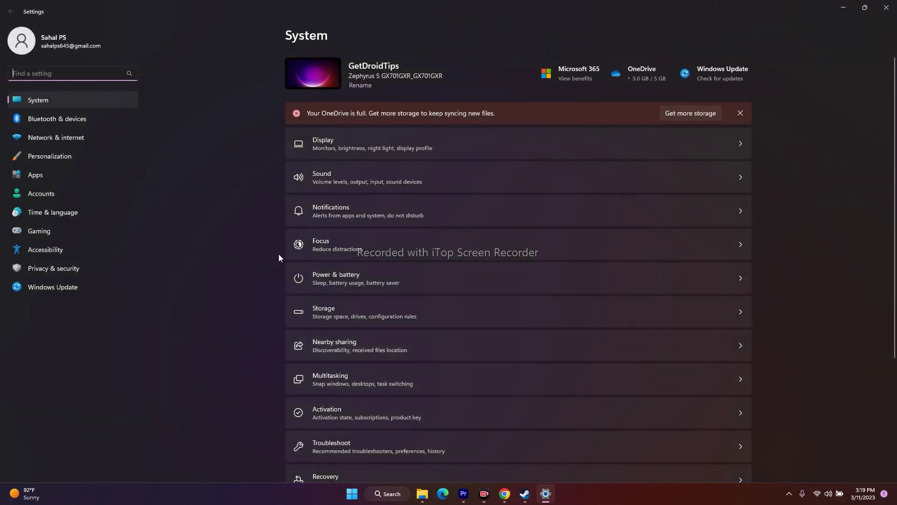
left_click(325, 176)
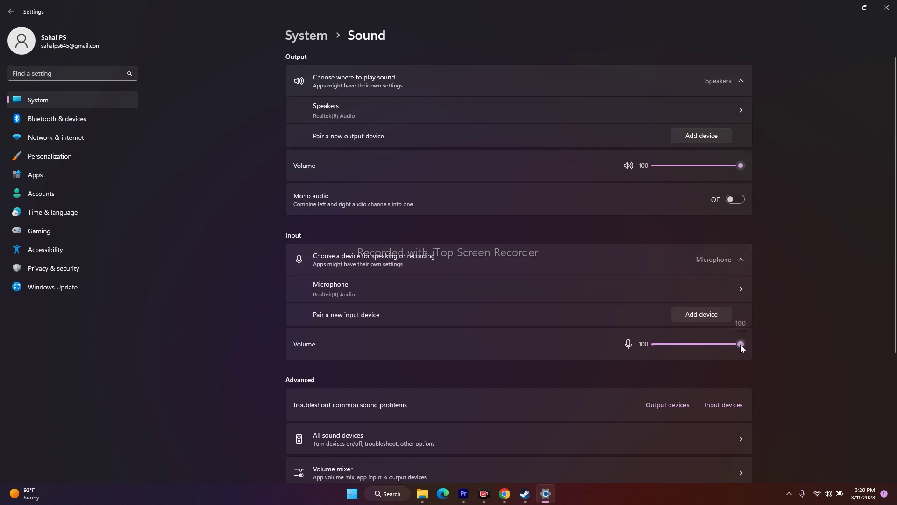
left_click(631, 166)
left_click(632, 166)
mouse_move(741, 344)
left_mouse_down()
mouse_move(647, 350)
mouse_move(750, 353)
left_mouse_up()
- Review the properties of the Realtek Speakers output device, return to the Sound page and close Windows Settings
left_click(332, 105)
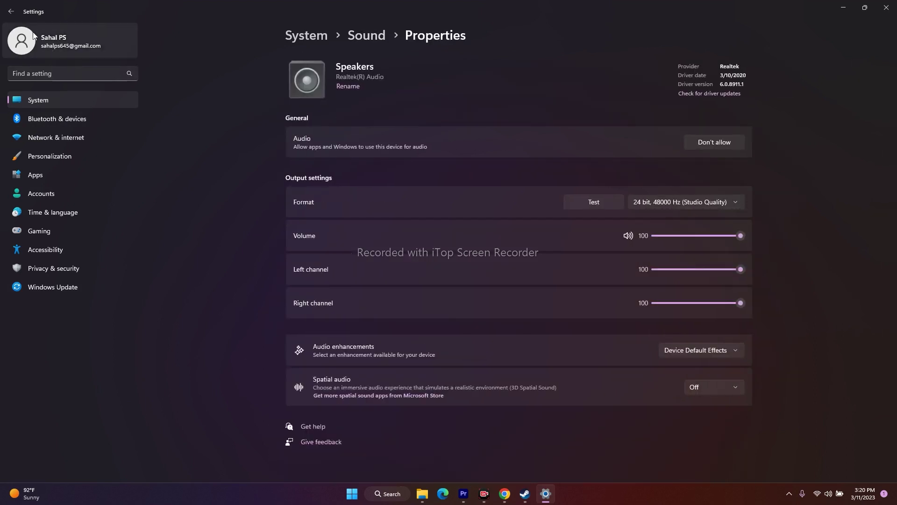
left_click(11, 11)
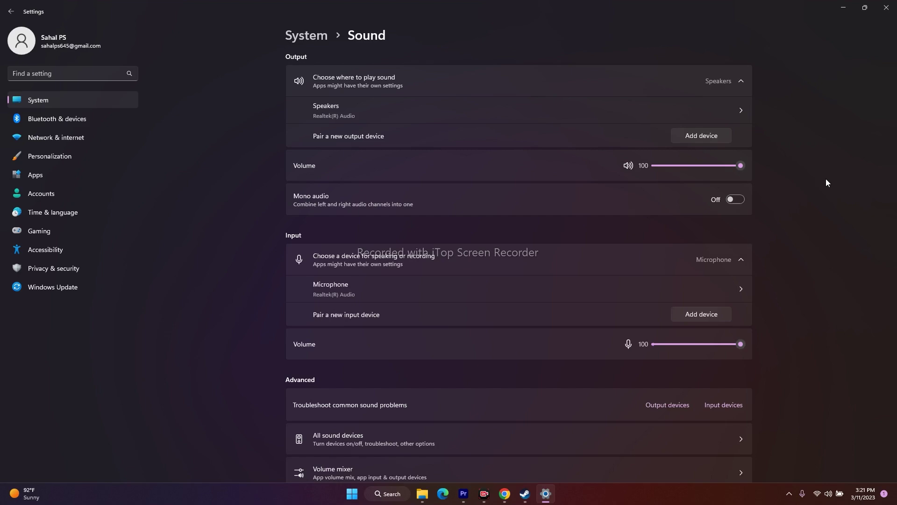
left_click(842, 10)
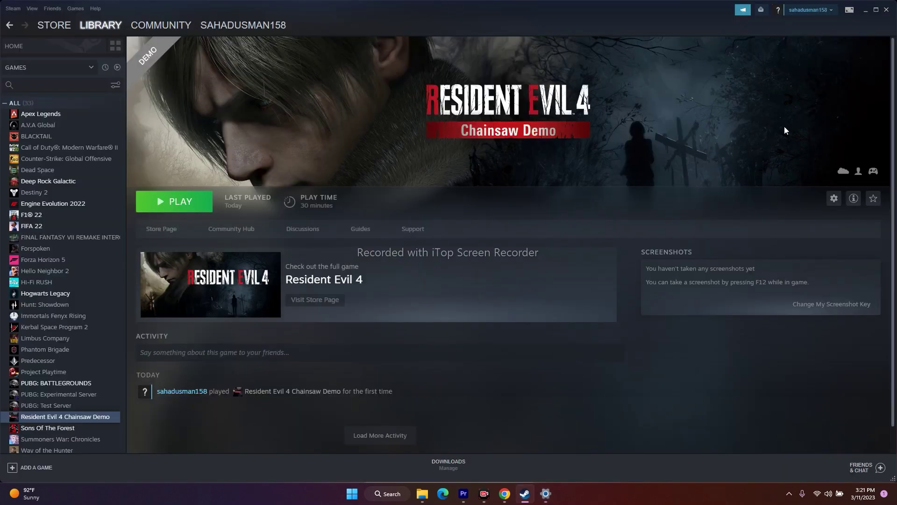
left_click(865, 9)
left_click(545, 493)
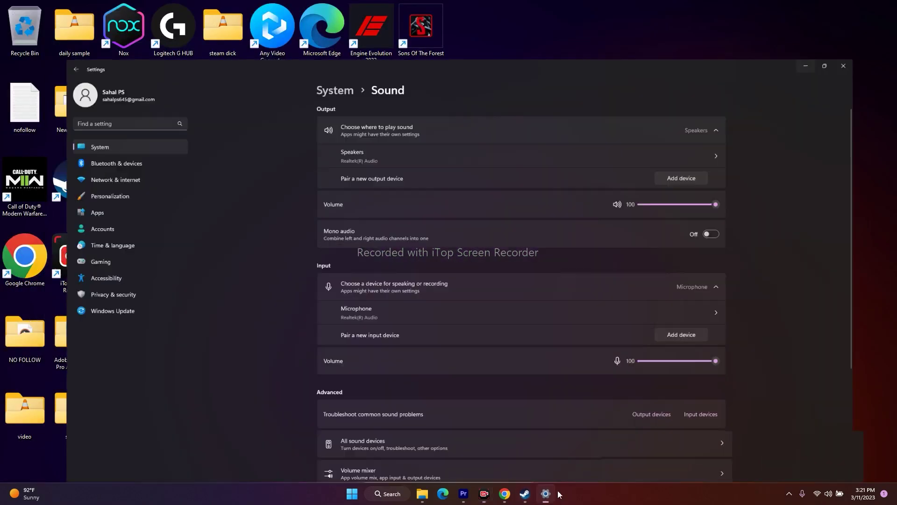
left_click(879, 11)
- Open the properties of the default Speakers playback device through the Control Panel's Sound settings
left_click(397, 493)
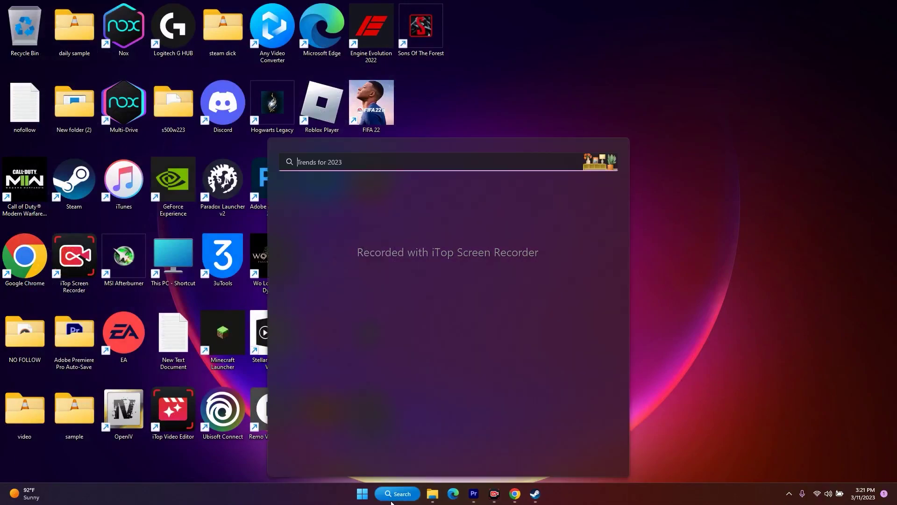
left_click(327, 229)
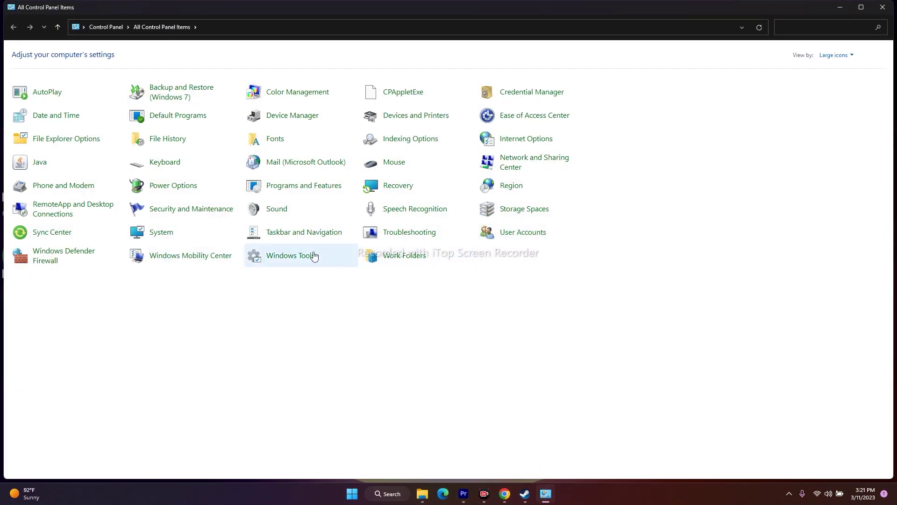
left_click(301, 211)
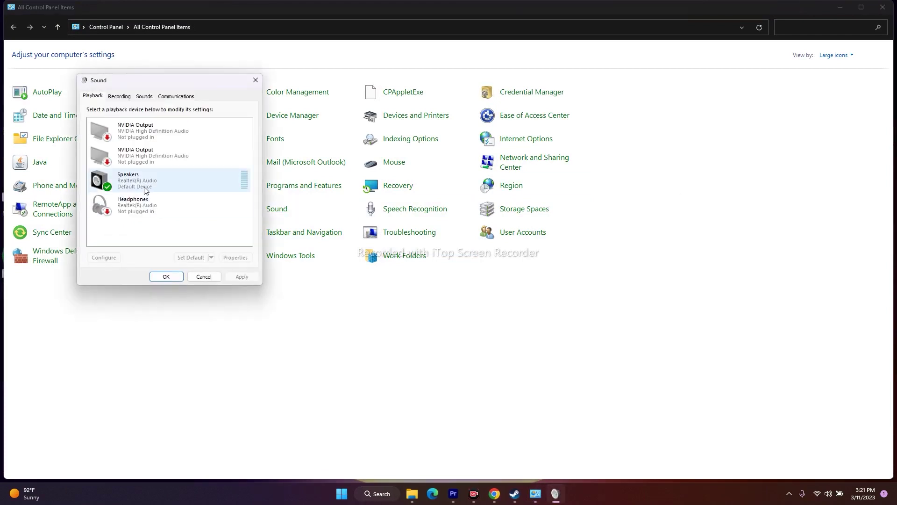
left_click(121, 180)
right_click(133, 178)
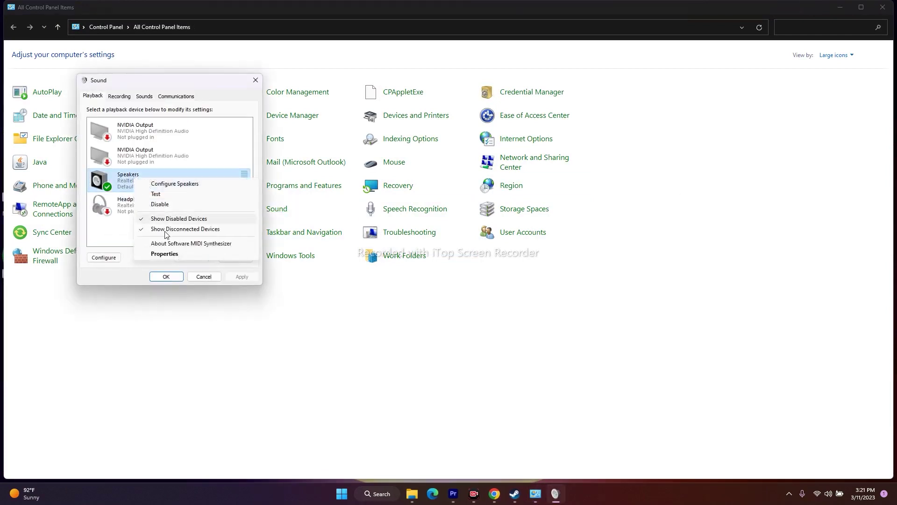
left_click(176, 254)
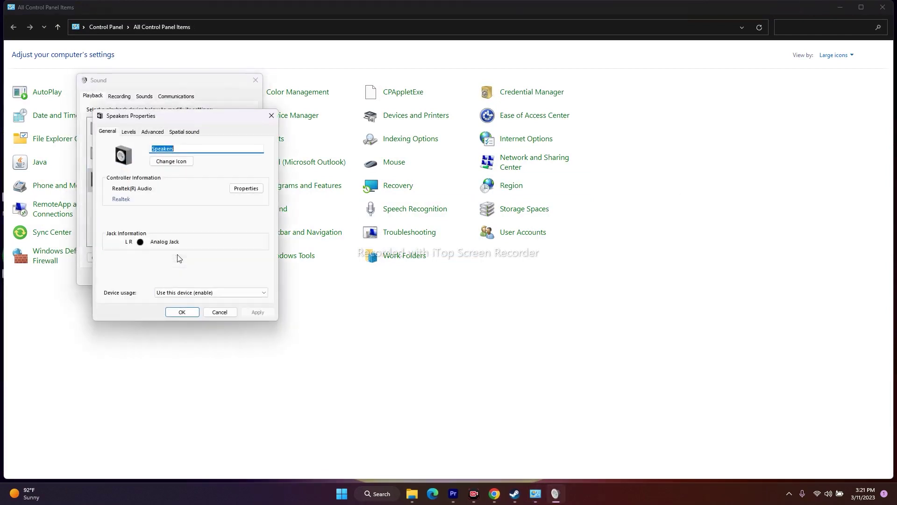
- Set the speakers' default format to 24 bit, 48000 Hz (Studio Quality), apply it, and close the Sound dialog and Control Panel
left_click(129, 133)
left_click(153, 133)
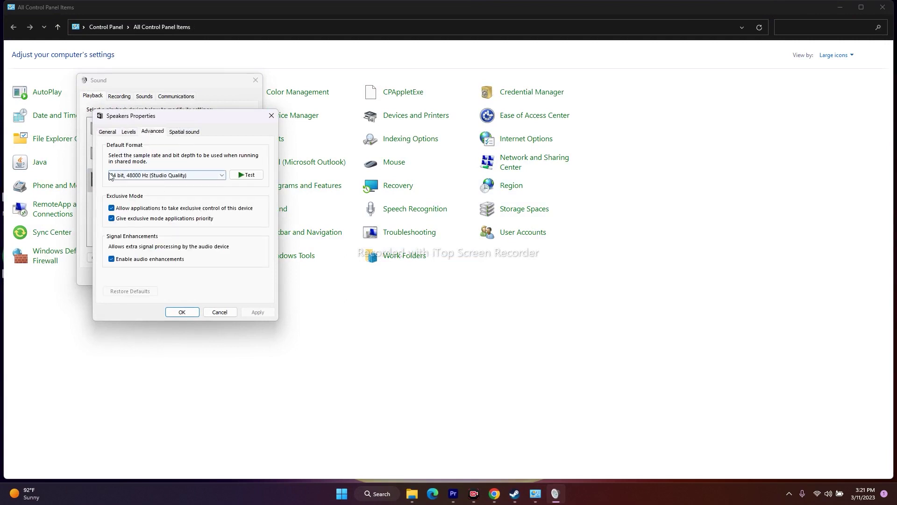
left_click(140, 176)
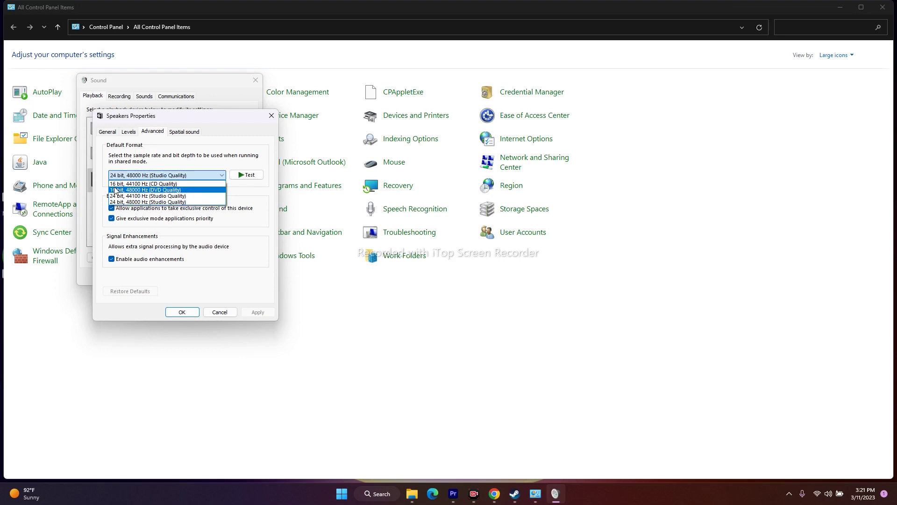
left_click(143, 202)
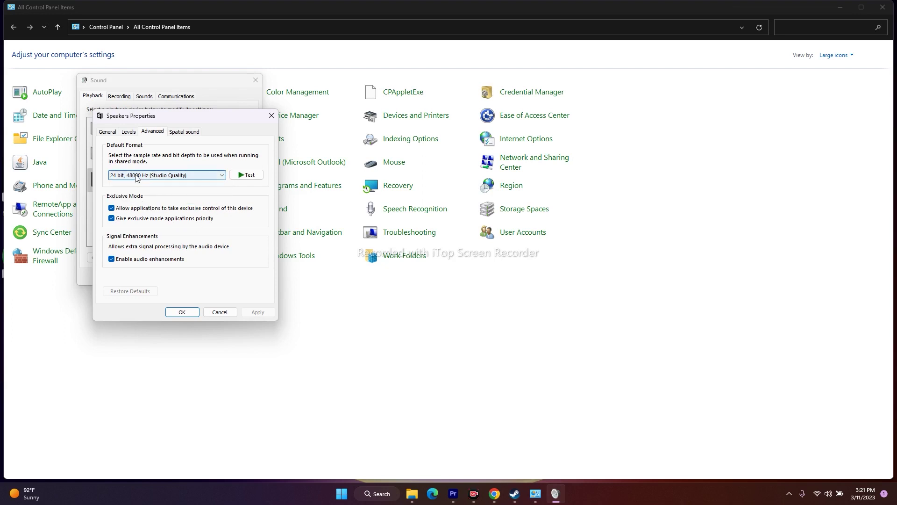
left_click(193, 314)
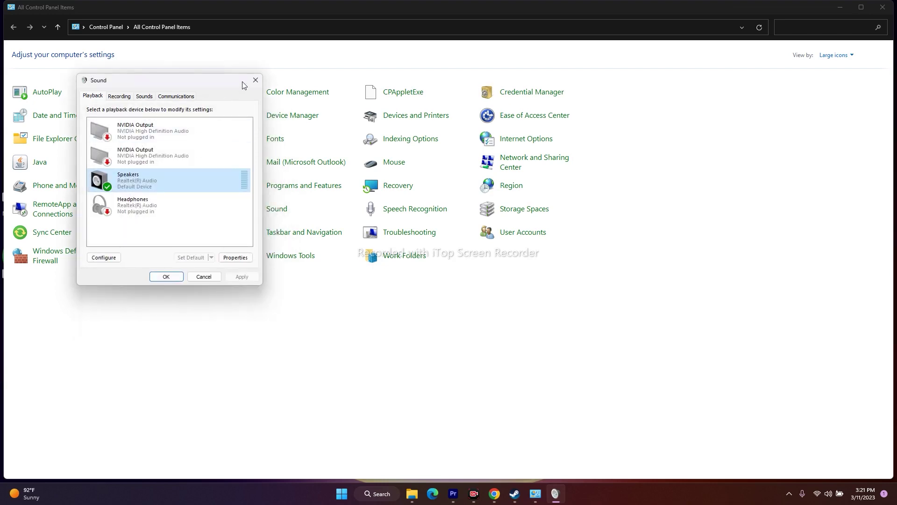
left_click(256, 80)
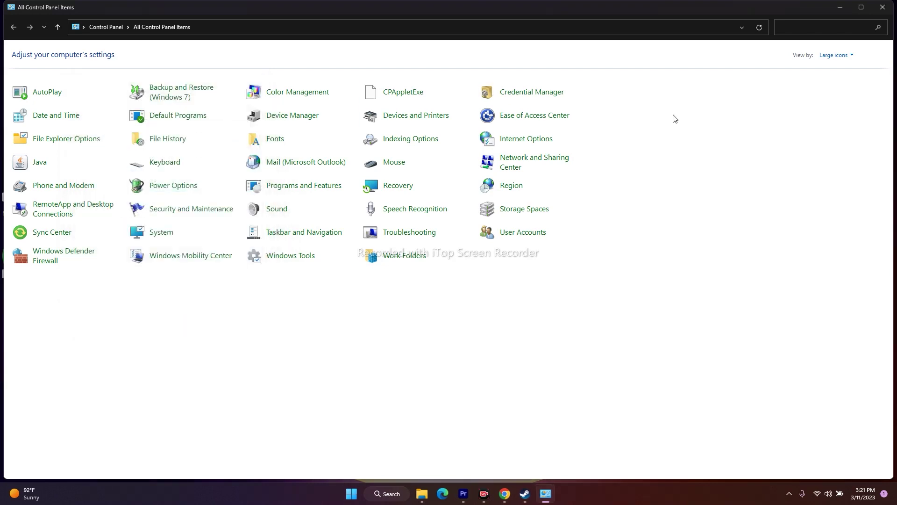
left_click(883, 7)
right_click(466, 159)
left_click(495, 196)
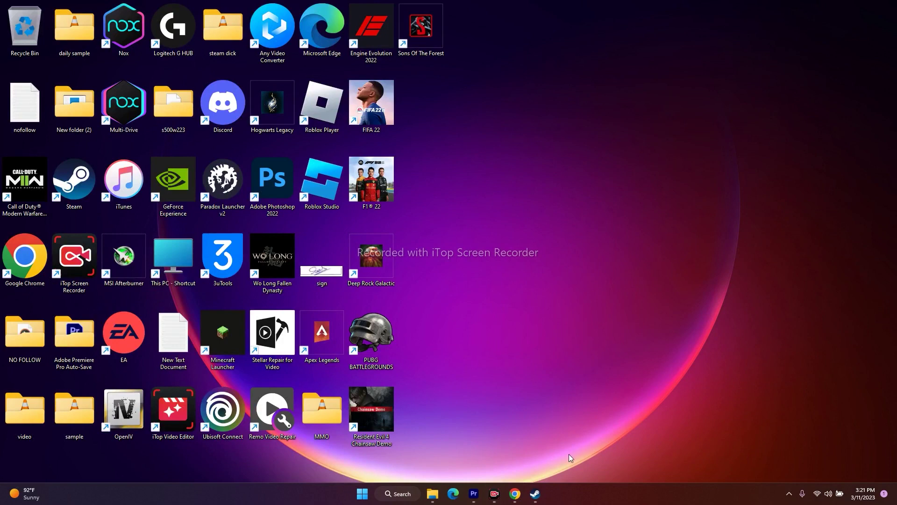
left_click(535, 494)
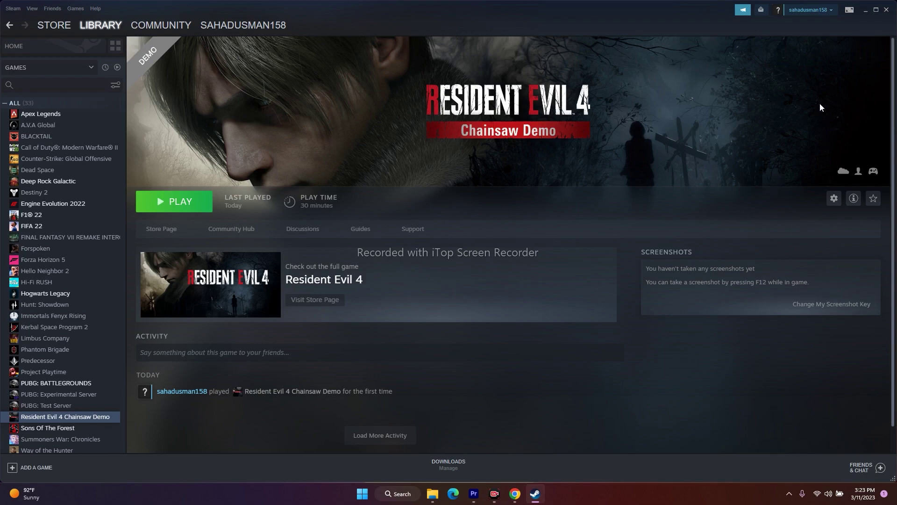
left_click(866, 11)
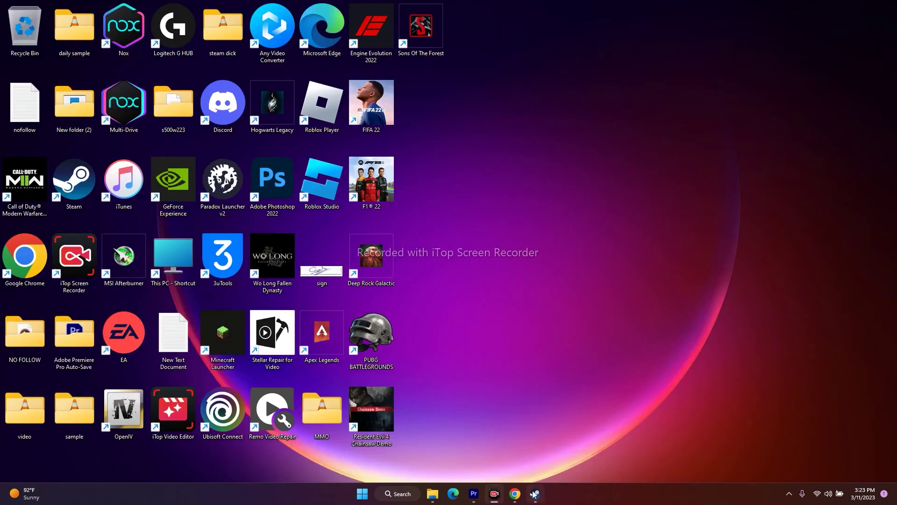
- Reopen the Control Panel's Sound settings and bring up the properties of the default Realtek Speakers
left_click(397, 493)
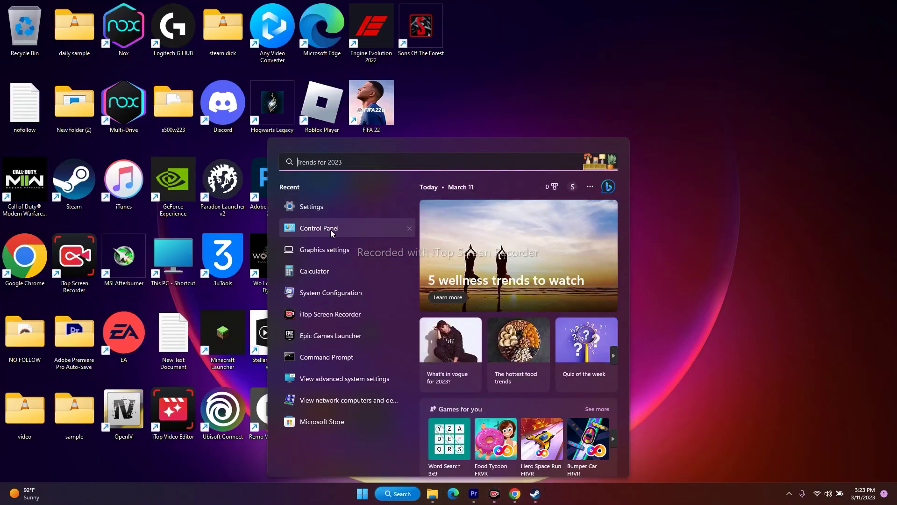
left_click(329, 229)
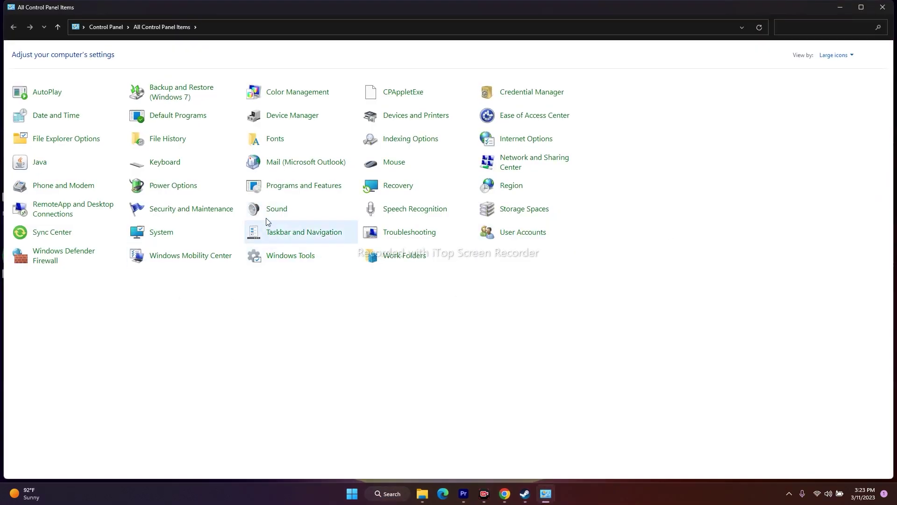
left_click(278, 217)
left_click(157, 200)
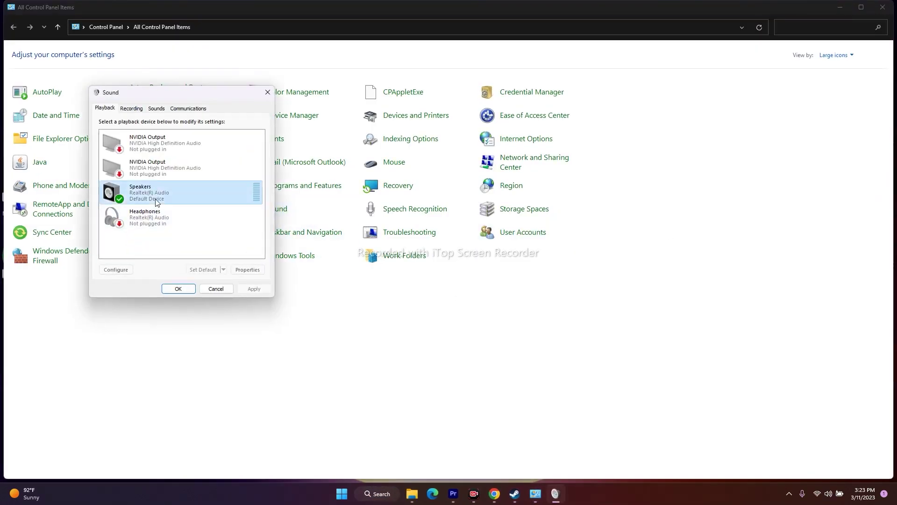
right_click(156, 201)
left_click(188, 275)
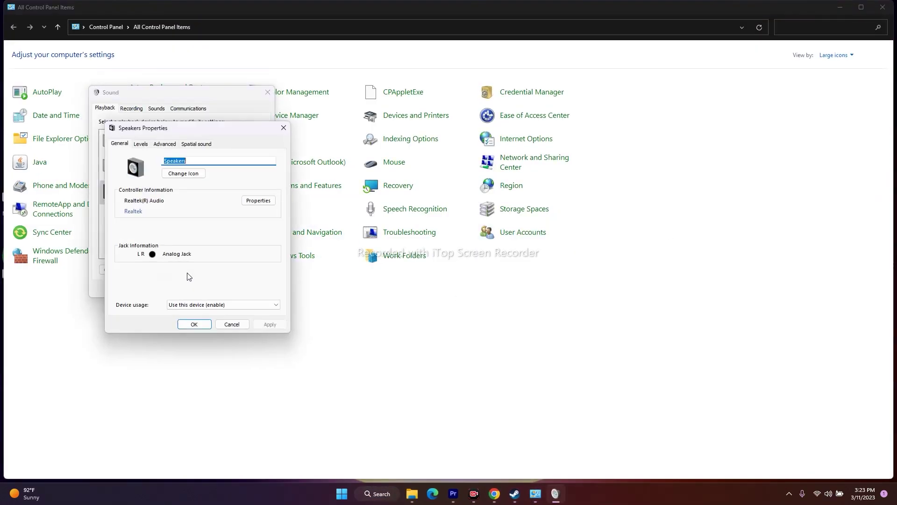
- Set the speakers' spatial sound format to Off and close the sound dialogs and Control Panel
left_click(193, 145)
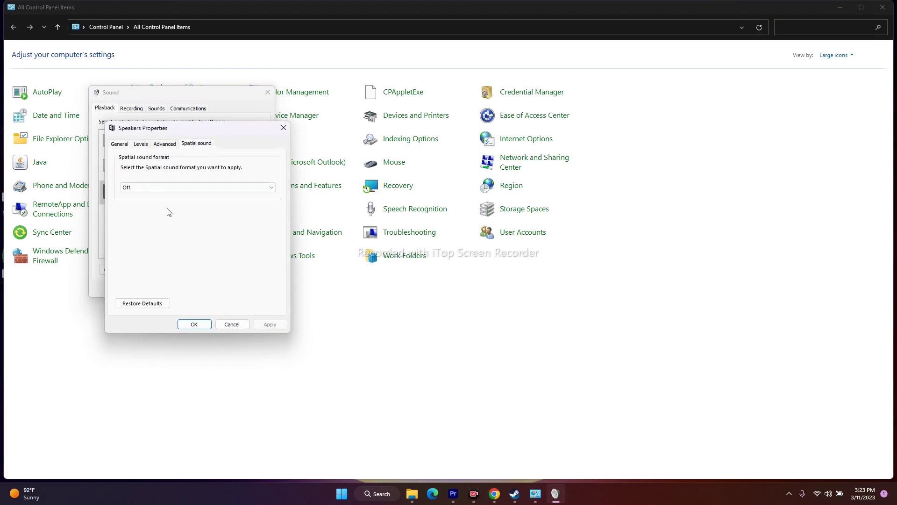
left_click(130, 190)
left_click(132, 196)
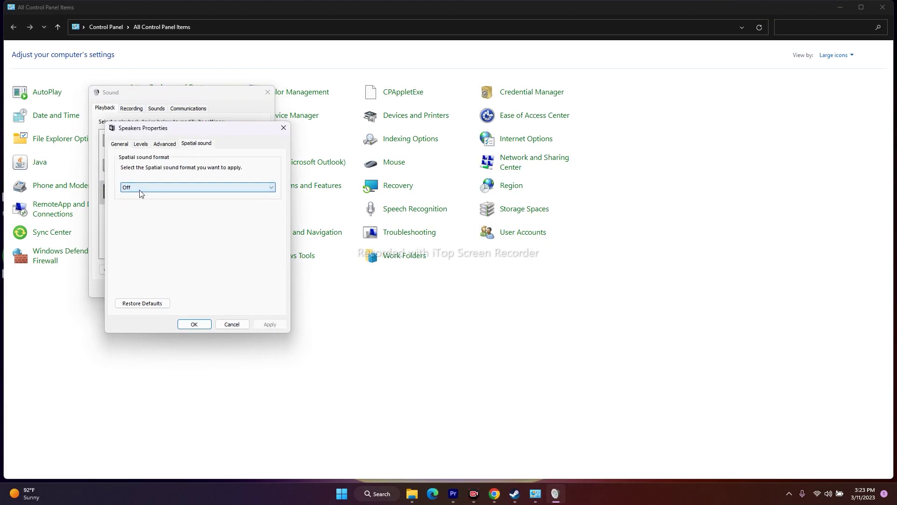
left_click(284, 128)
left_click(268, 92)
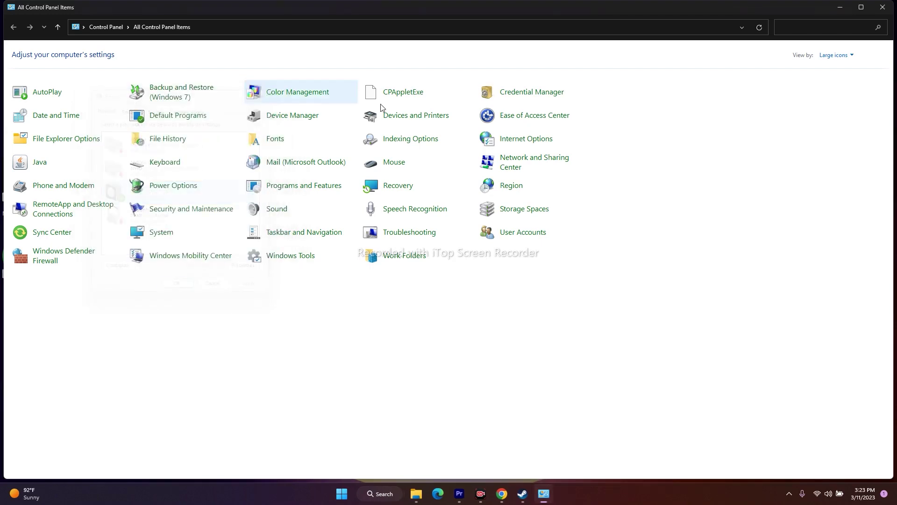
left_click(882, 7)
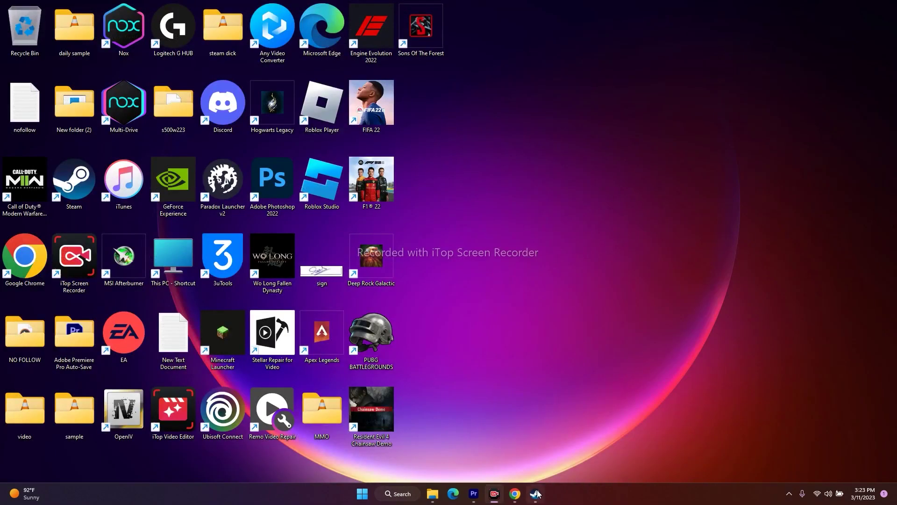
left_click(535, 494)
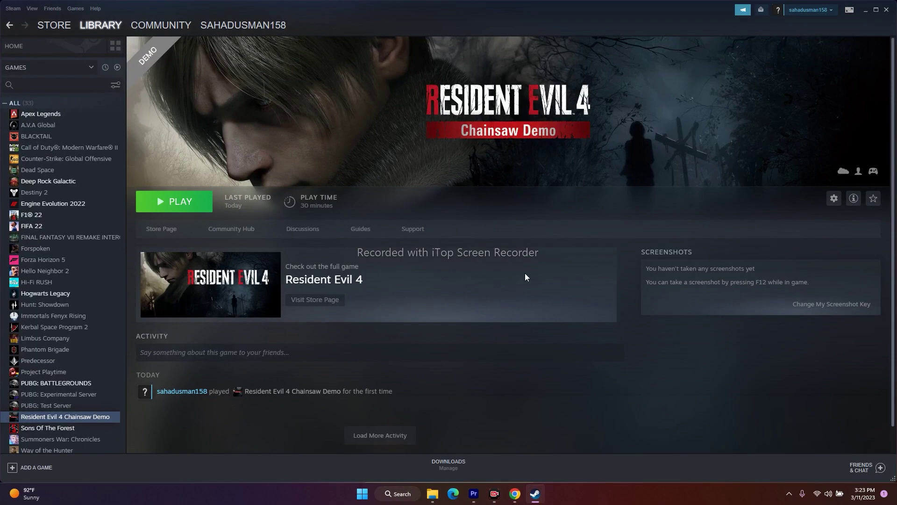
left_click(864, 9)
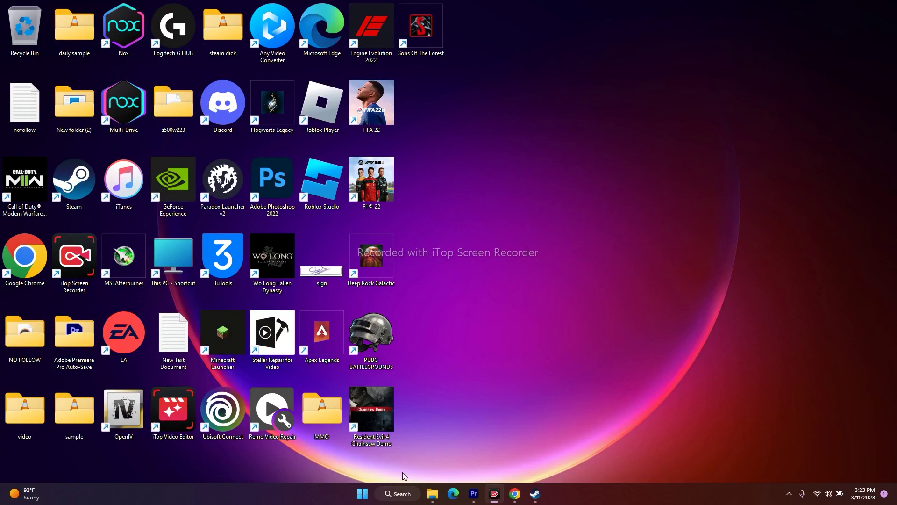
- Inspect the available actions for the second NVIDIA Output playback device in the Control Panel's Sound settings, and close both windows
left_click(402, 495)
left_click(323, 253)
left_click(277, 208)
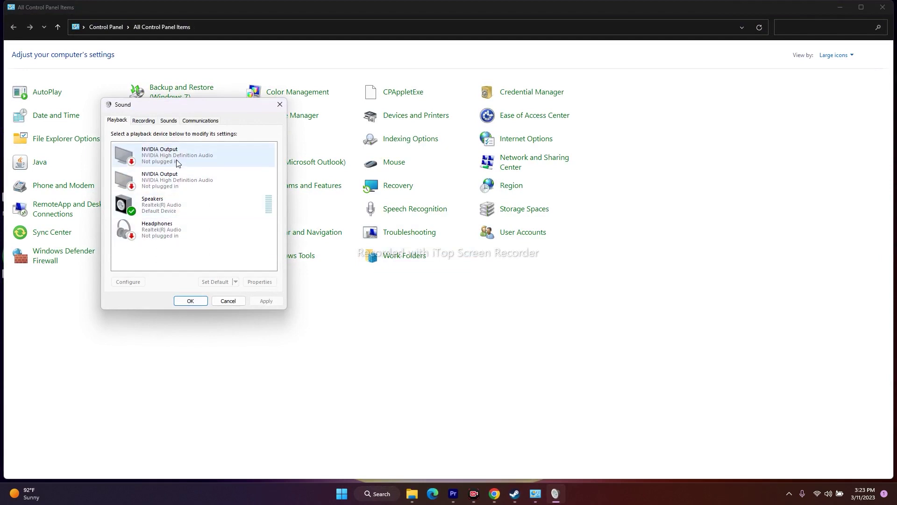
right_click(168, 173)
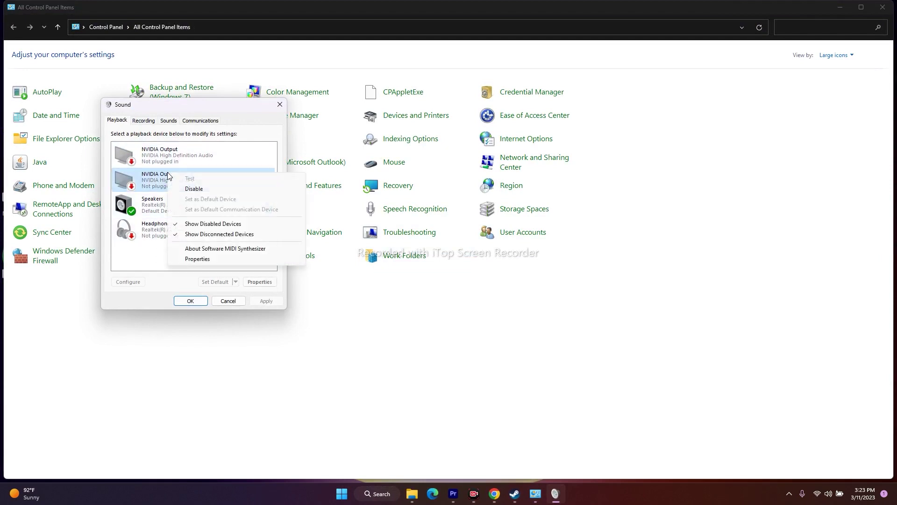
left_click(185, 203)
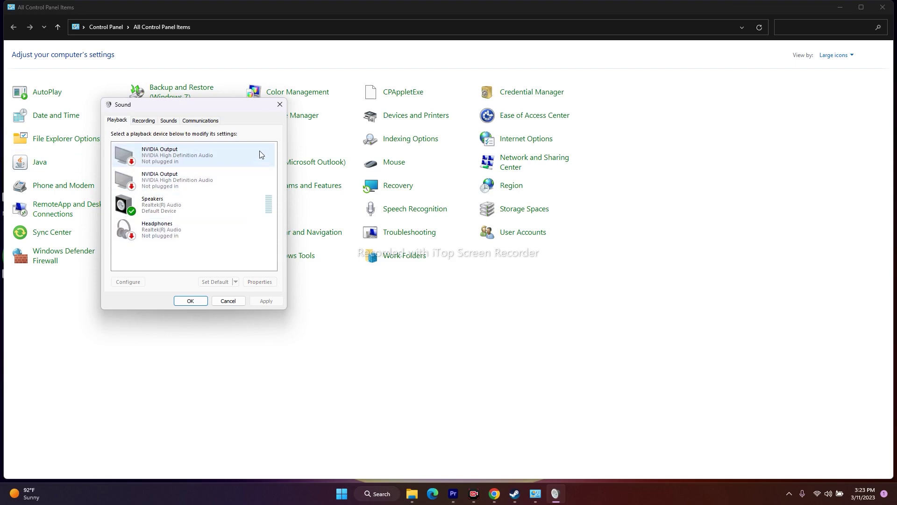
left_click(282, 108)
left_click(882, 7)
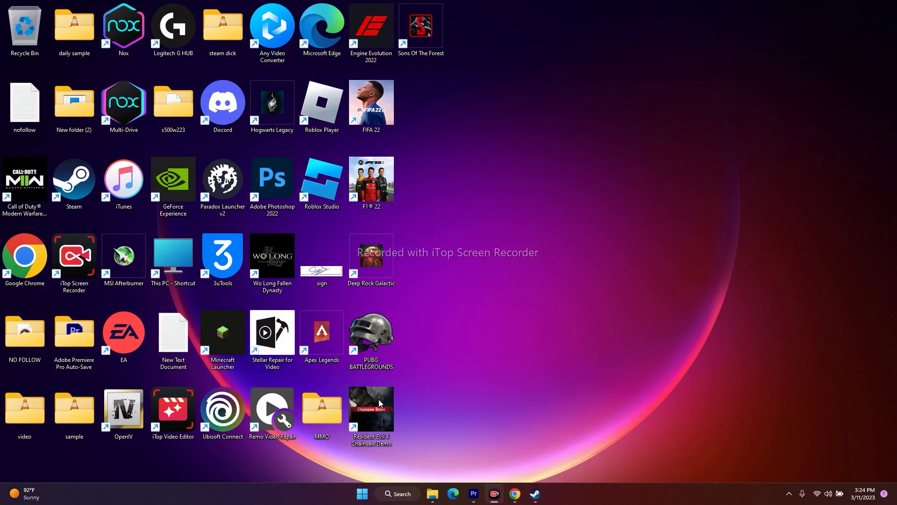
- Open Device Manager in a maximized window and expand the sound, video and game controllers
right_click(365, 495)
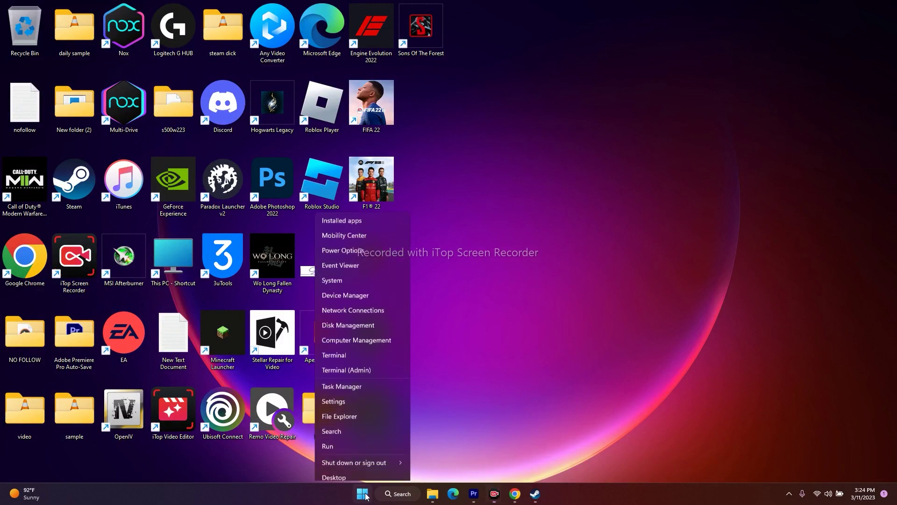
left_click(354, 295)
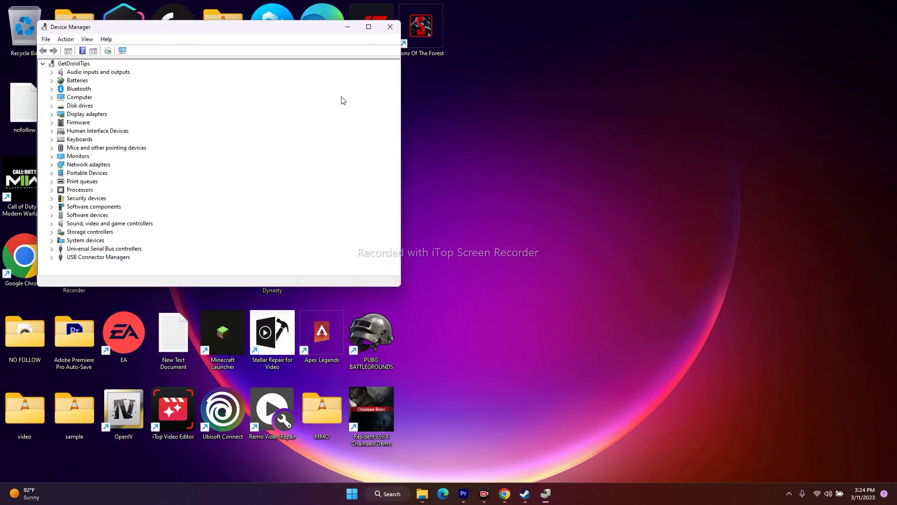
left_click(368, 27)
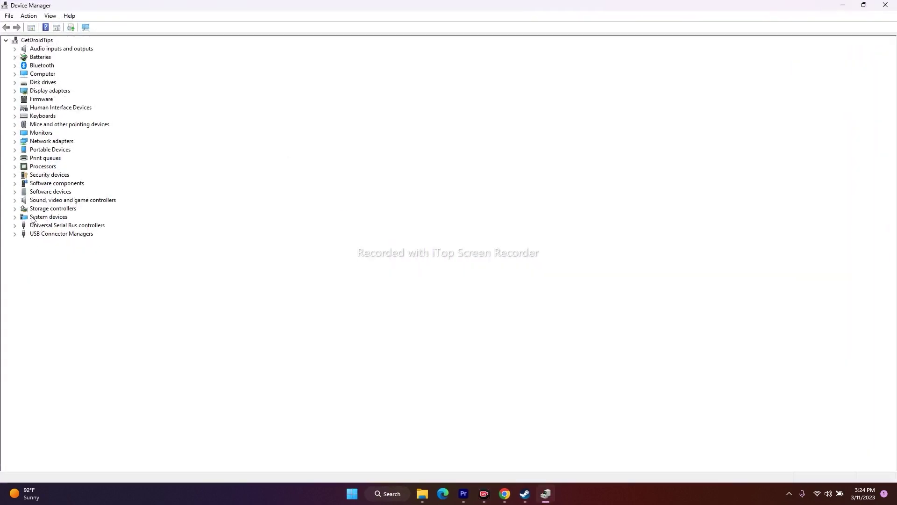
double_click(25, 203)
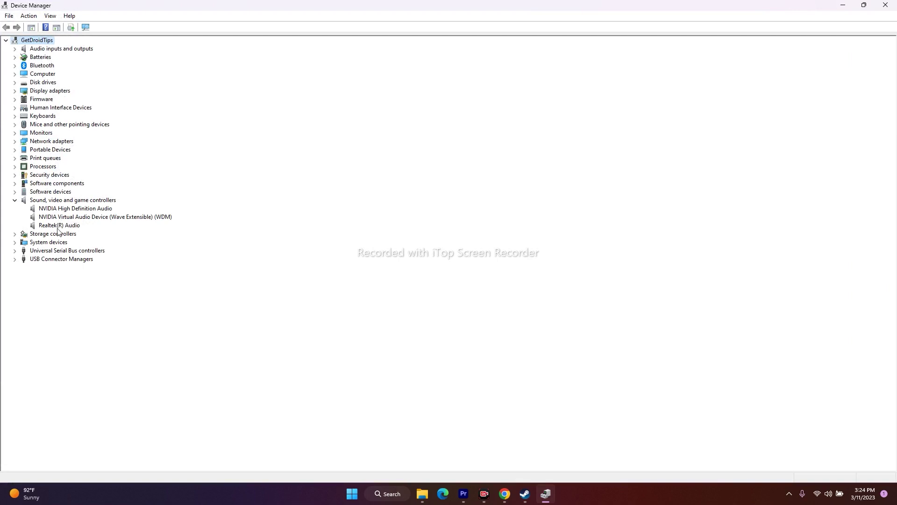
- Examine the device actions offered for the NVIDIA Virtual Audio Device, reselect Realtek(R) Audio, and close Device Manager
left_click(65, 226)
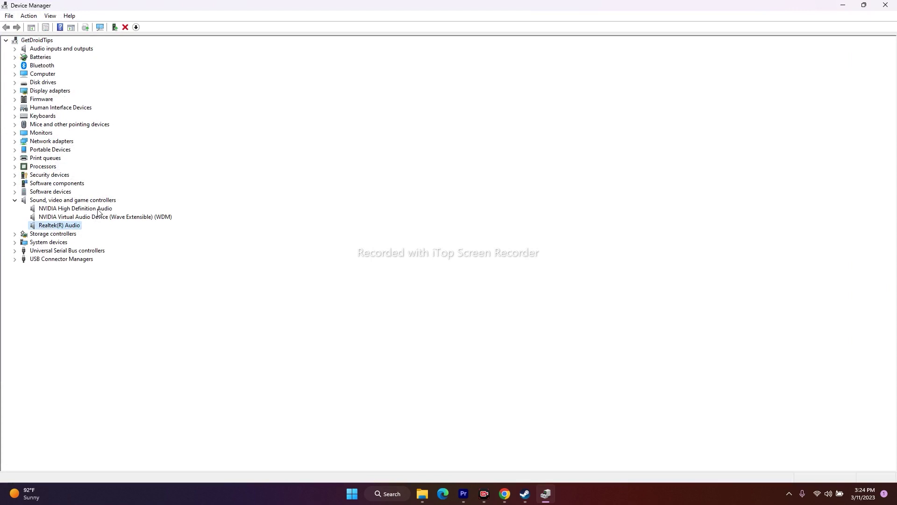
right_click(98, 210)
right_click(84, 219)
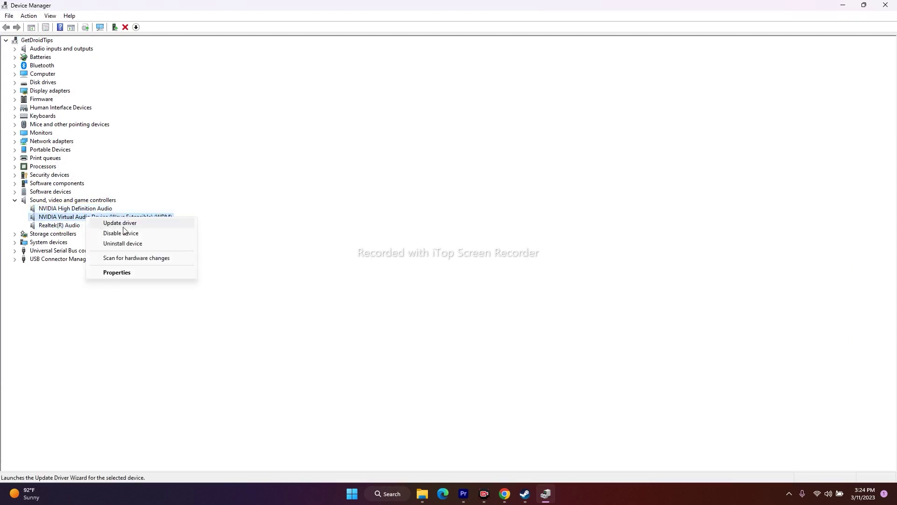
left_click(120, 234)
left_click(71, 225)
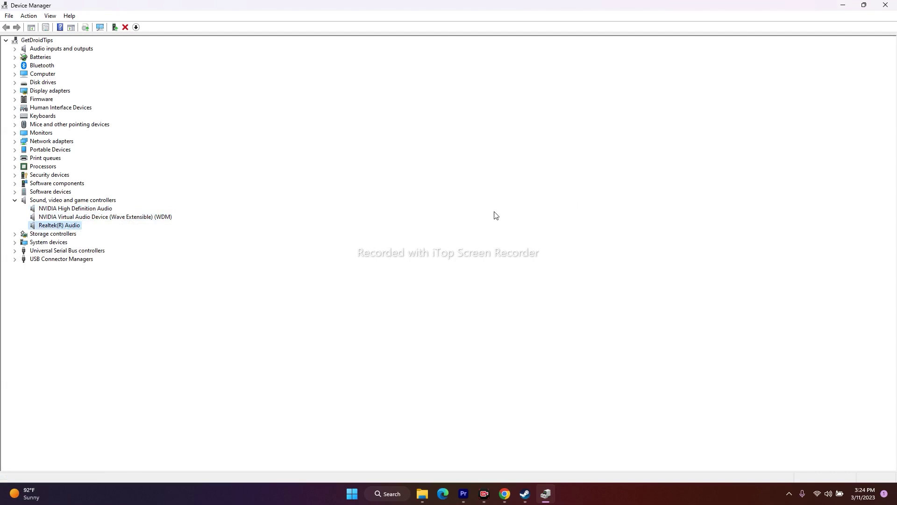
left_click(885, 5)
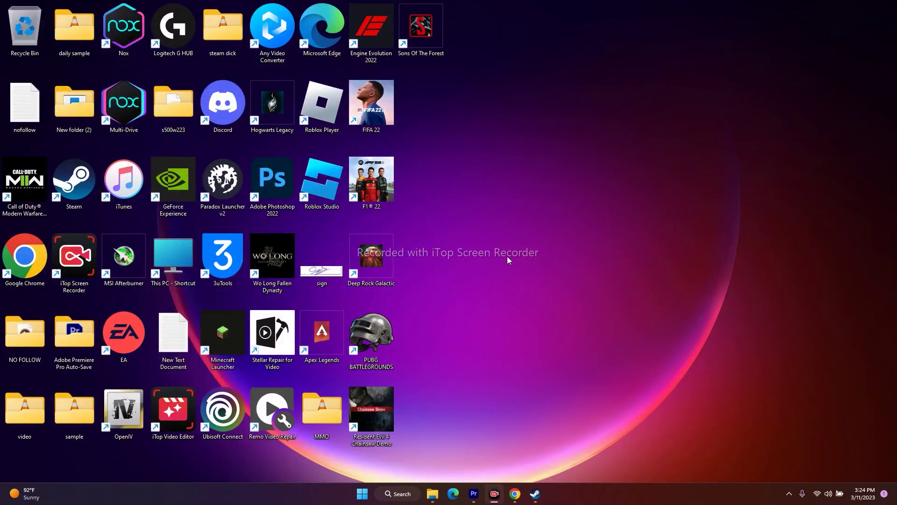
- Reopen Device Manager and select Realtek(R) Audio under the sound, video and game controllers
left_click(362, 493)
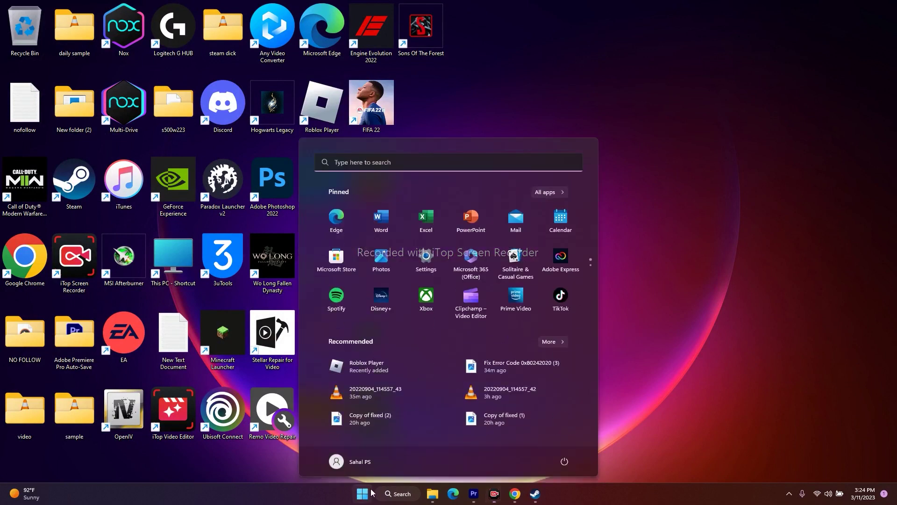
left_click(363, 493)
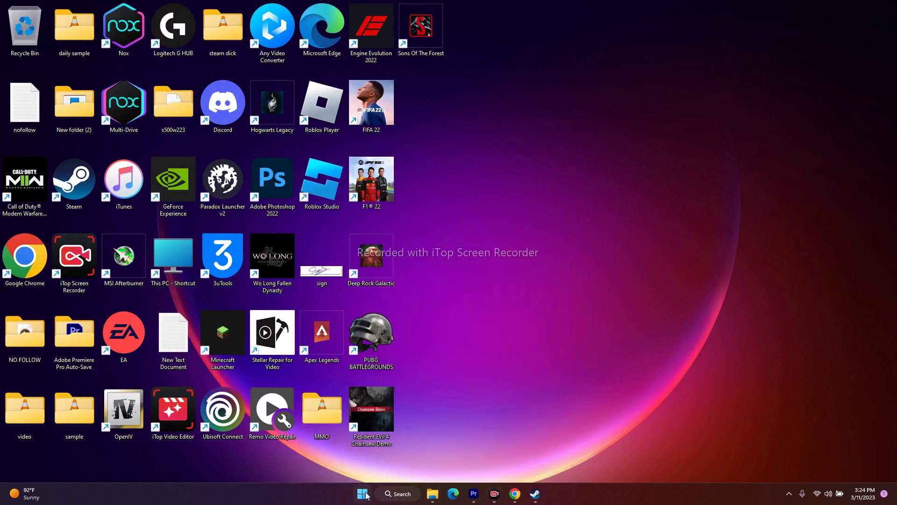
right_click(362, 493)
left_click(353, 291)
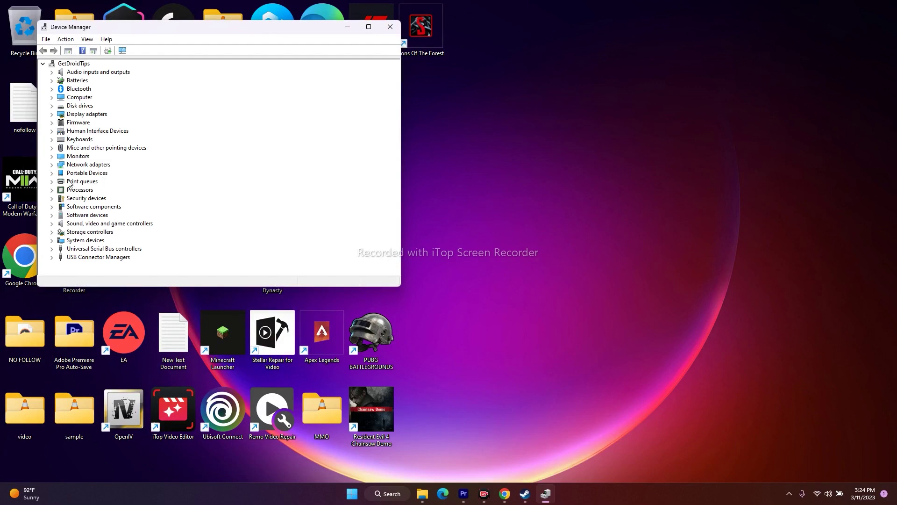
left_click(52, 223)
left_click(95, 249)
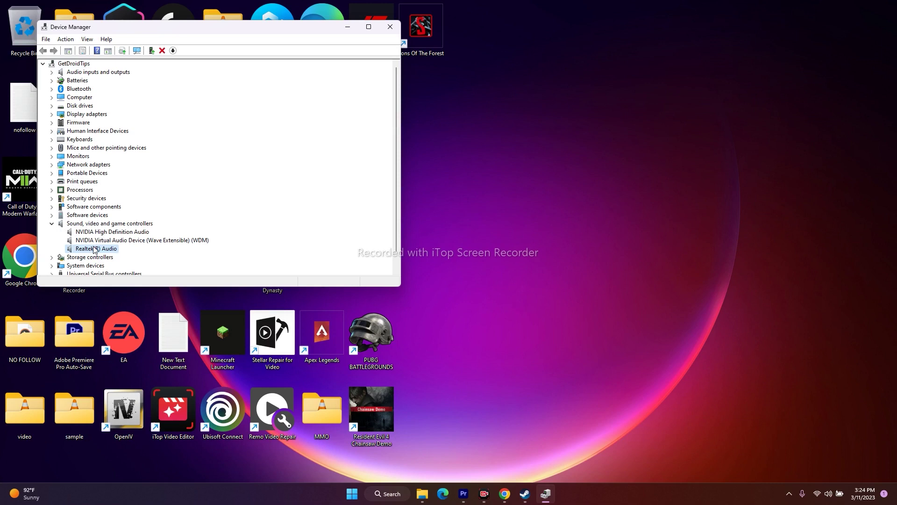
- Run an automatic driver update search for Realtek(R) Audio, and close the update wizard and Device Manager
right_click(95, 249)
left_click(125, 255)
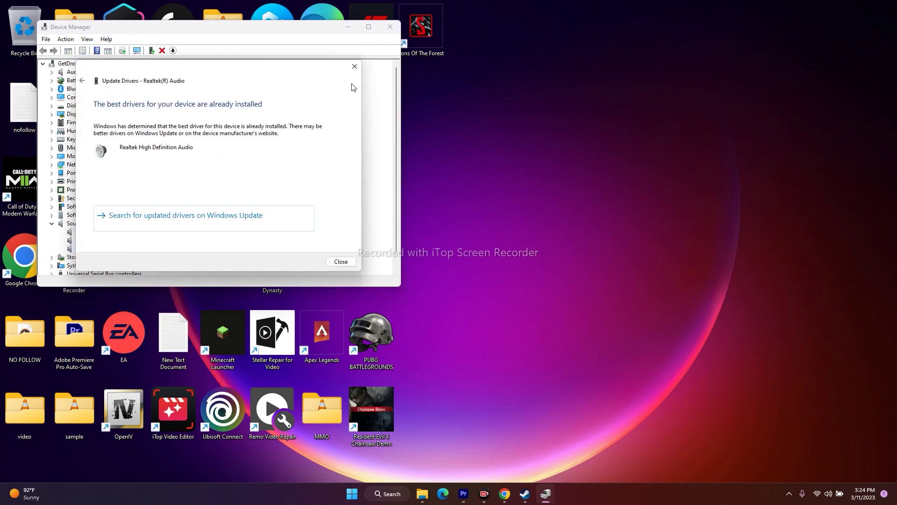
left_click(355, 66)
left_click(52, 224)
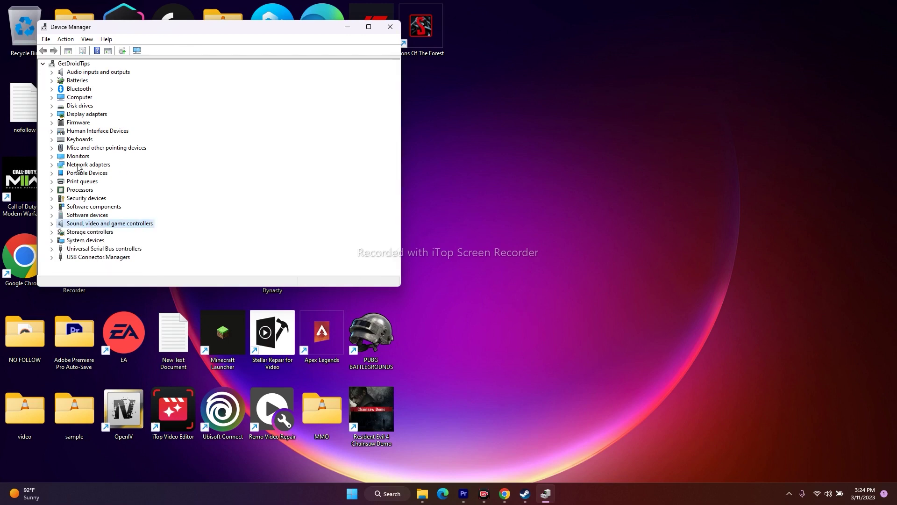
left_click(390, 27)
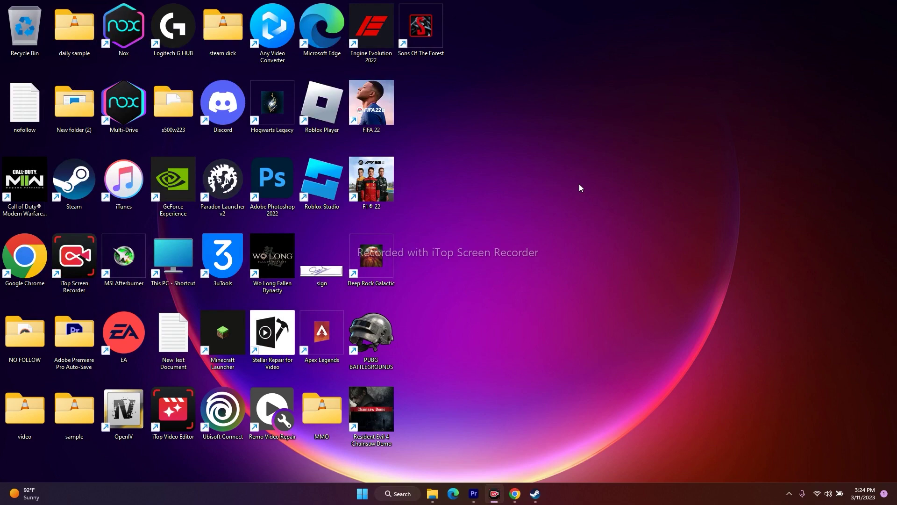
- Open Windows Update in the Settings app and start downloading and installing the 2023-02 cumulative update KB5022913
left_click(396, 493)
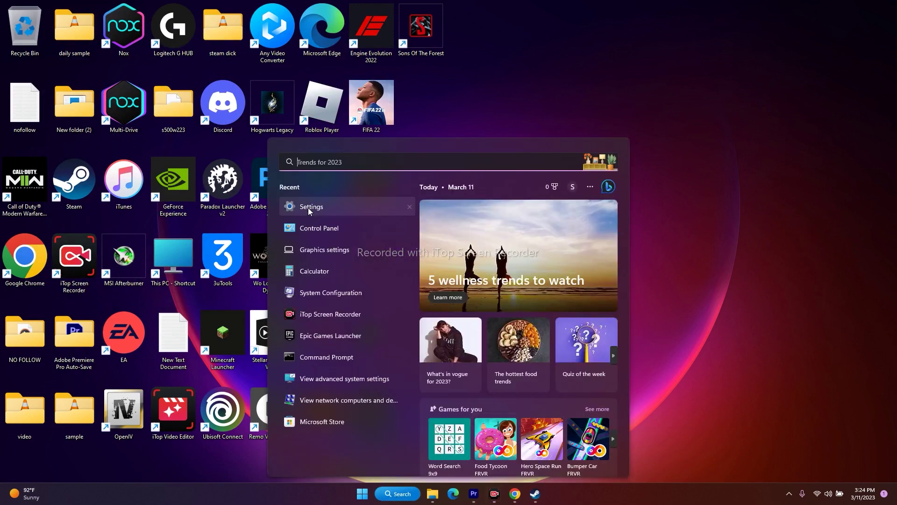
left_click(309, 210)
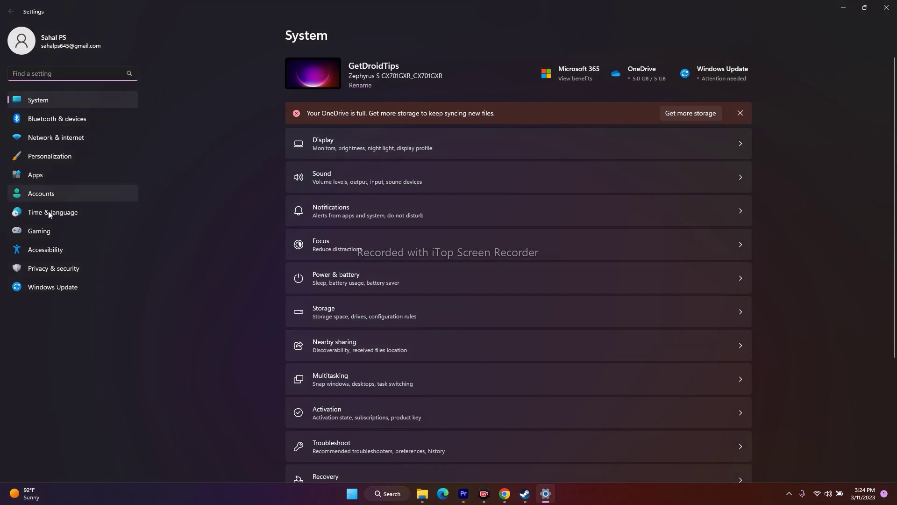
left_click(75, 288)
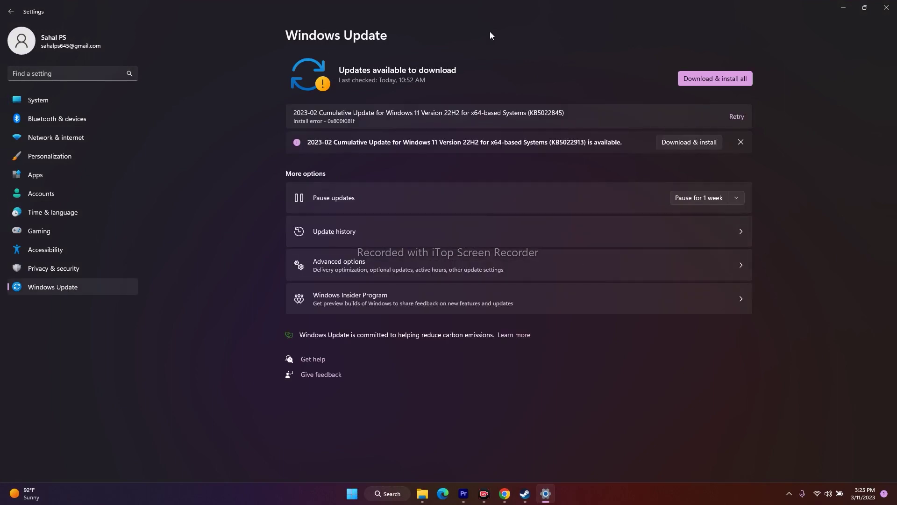
left_click(711, 143)
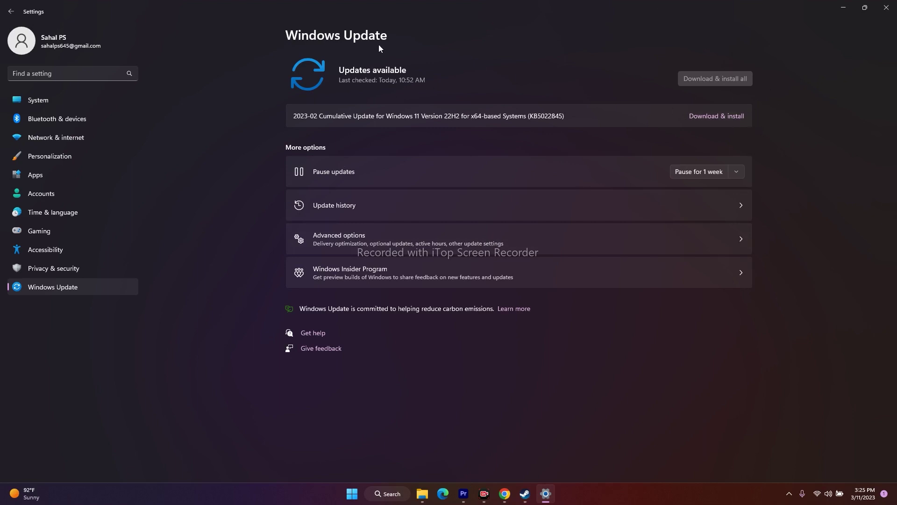
- Minimize Settings and switch to Steam with the Resident Evil 4 Chainsaw Demo's library page
left_click(846, 9)
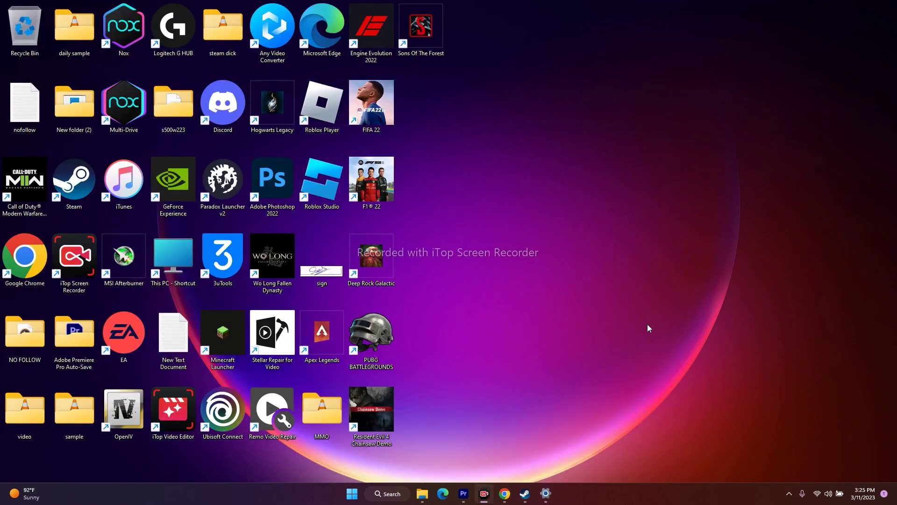
left_click(525, 494)
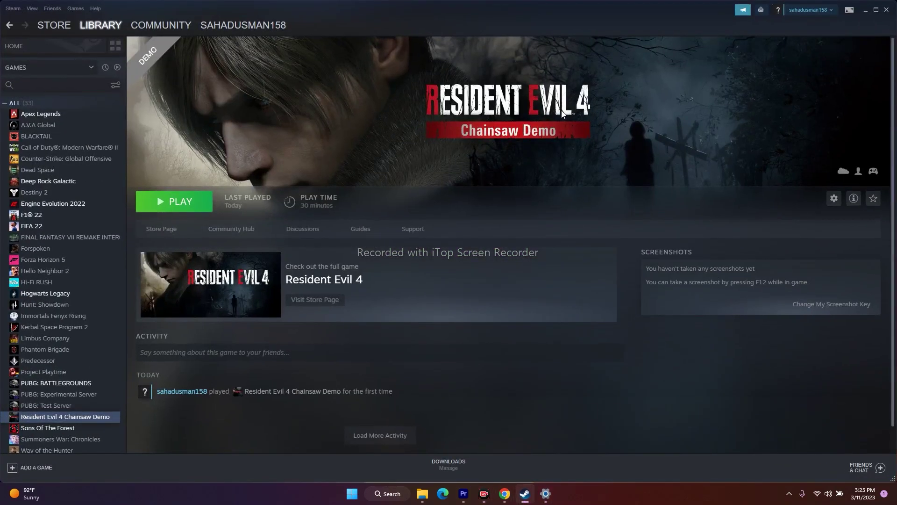